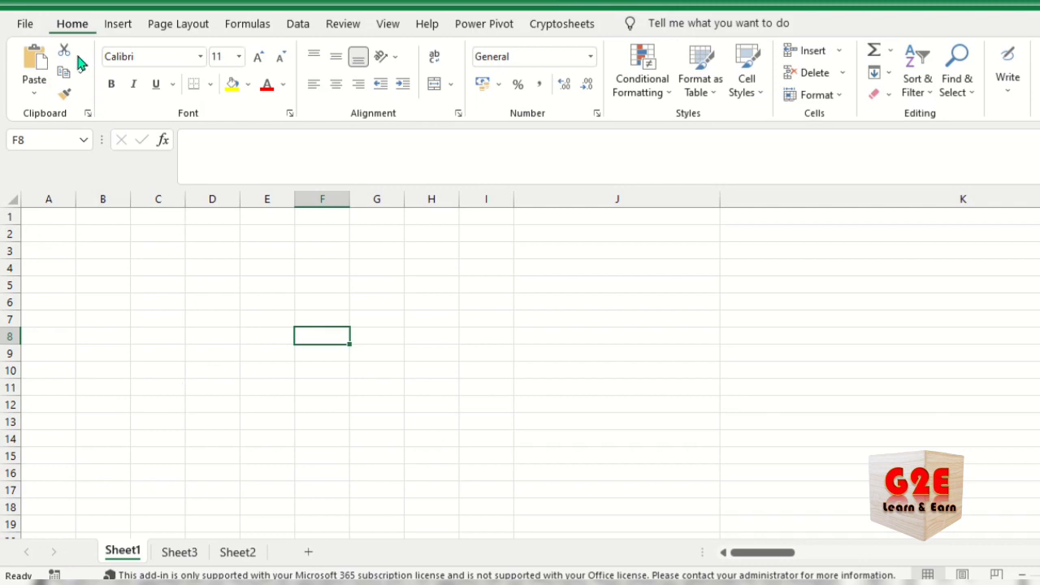
Step: Check the Office product and version details on the Account screen, then return to the worksheet
{"action": "left_click", "coordinate": [25, 23]}
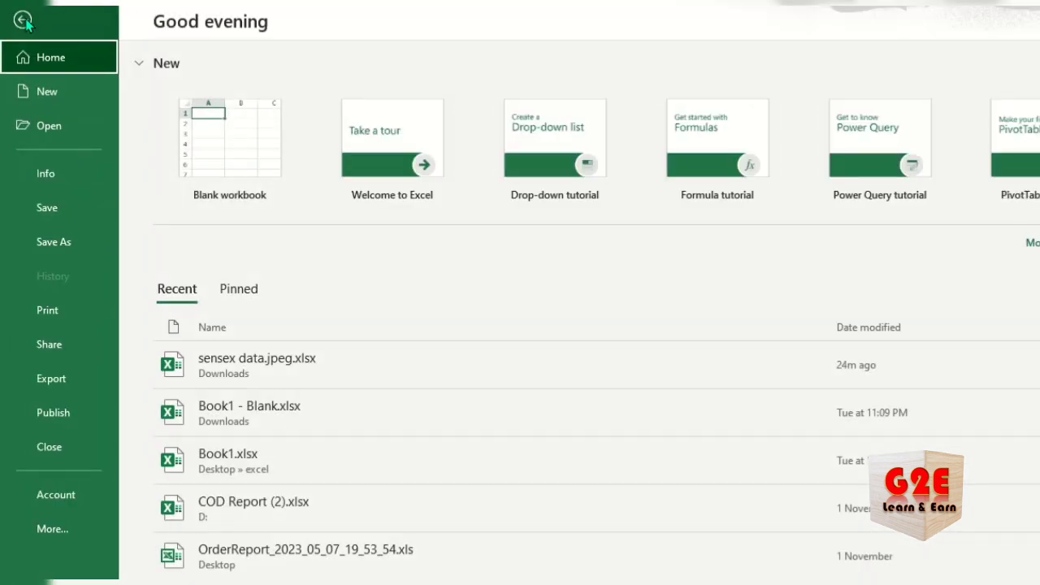
{"action": "left_click", "coordinate": [65, 498]}
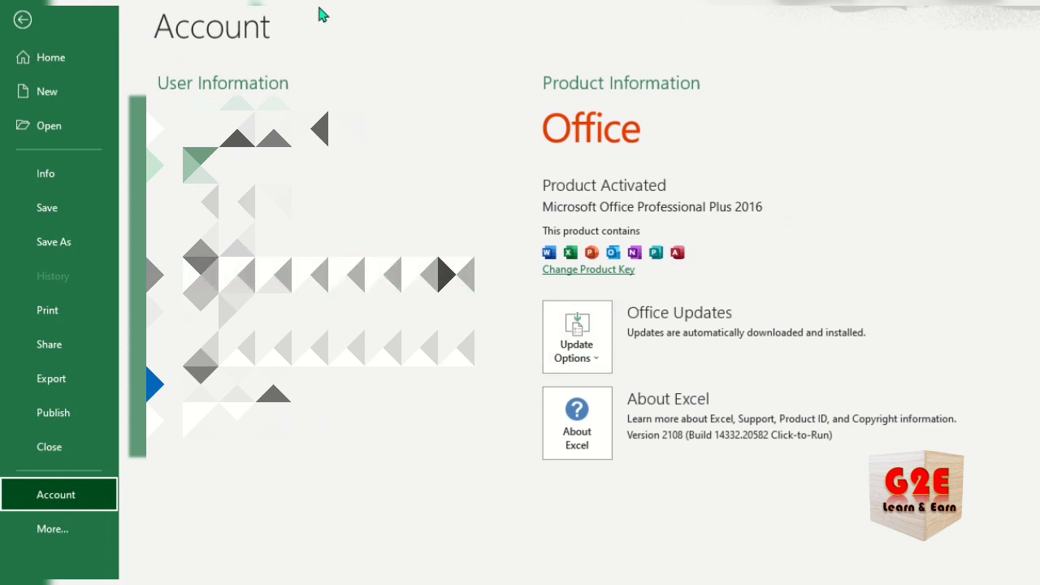
{"action": "left_click", "coordinate": [61, 55]}
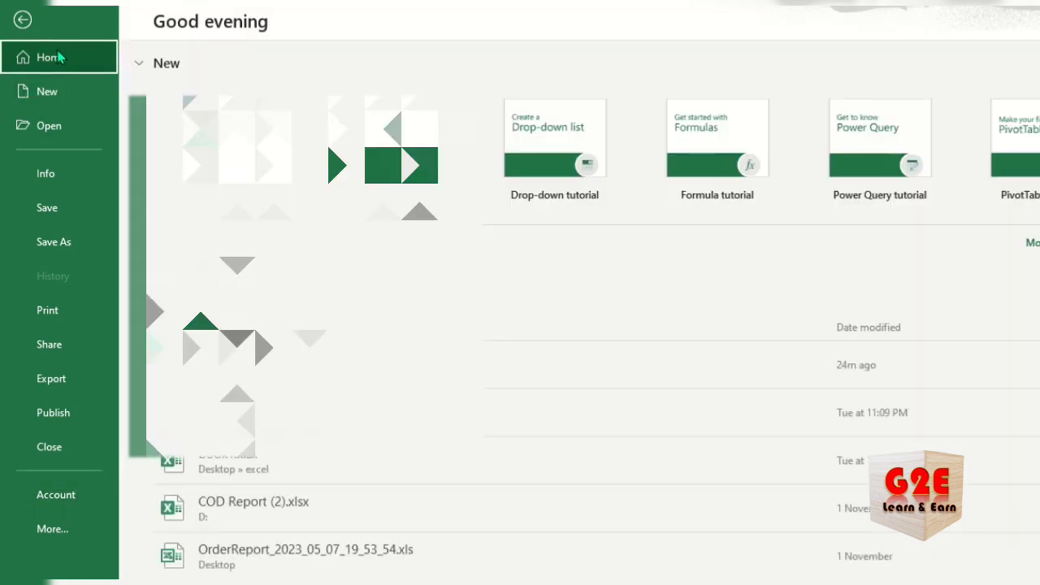
{"action": "left_click", "coordinate": [12, 17]}
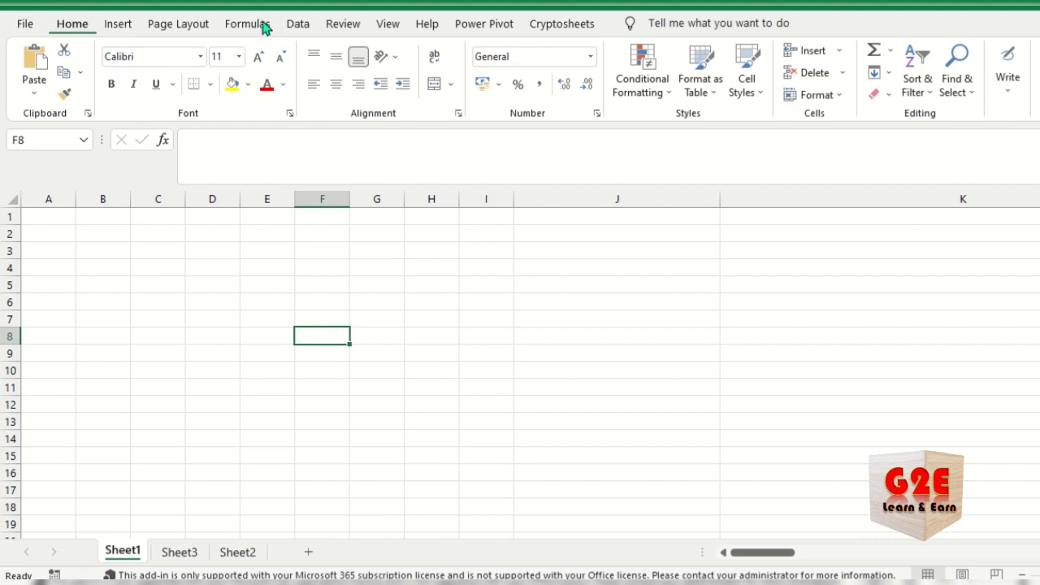
Step: Browse the From Other Sources import options (SQL Server, OData, XML, Microsoft Query) under Get External Data
{"action": "left_click", "coordinate": [298, 24]}
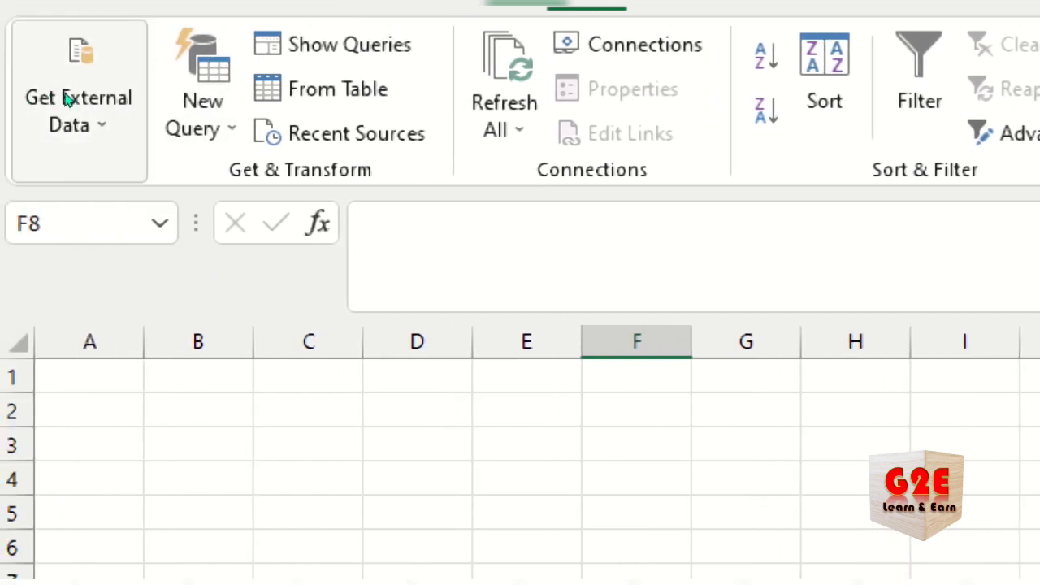
{"action": "left_click", "coordinate": [71, 98]}
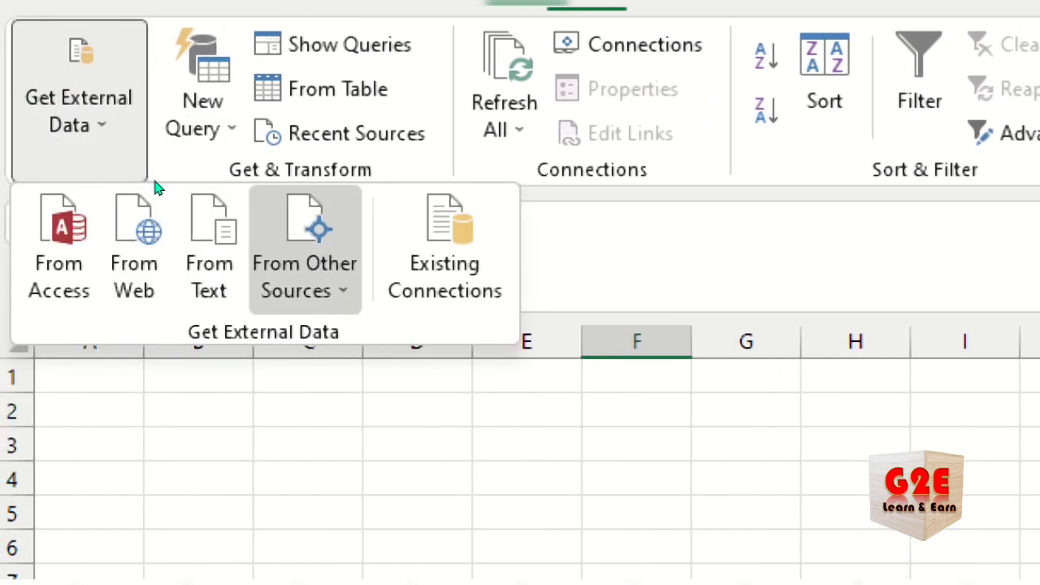
{"action": "key", "text": "Return"}
{"action": "key", "text": "Down"}
{"action": "key", "text": "Down"}
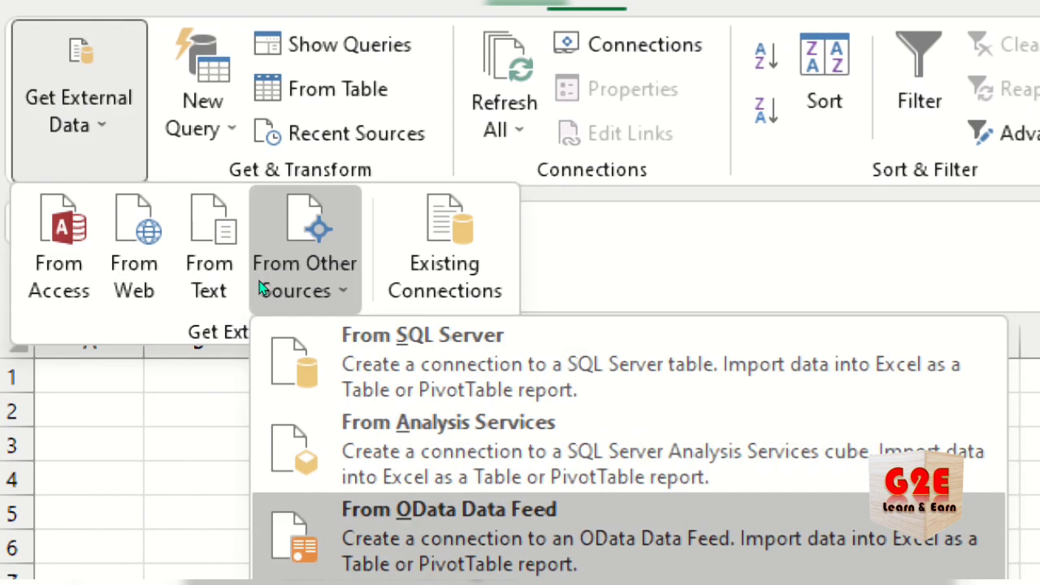
{"action": "key", "text": "Down"}
{"action": "key", "text": "Down"}
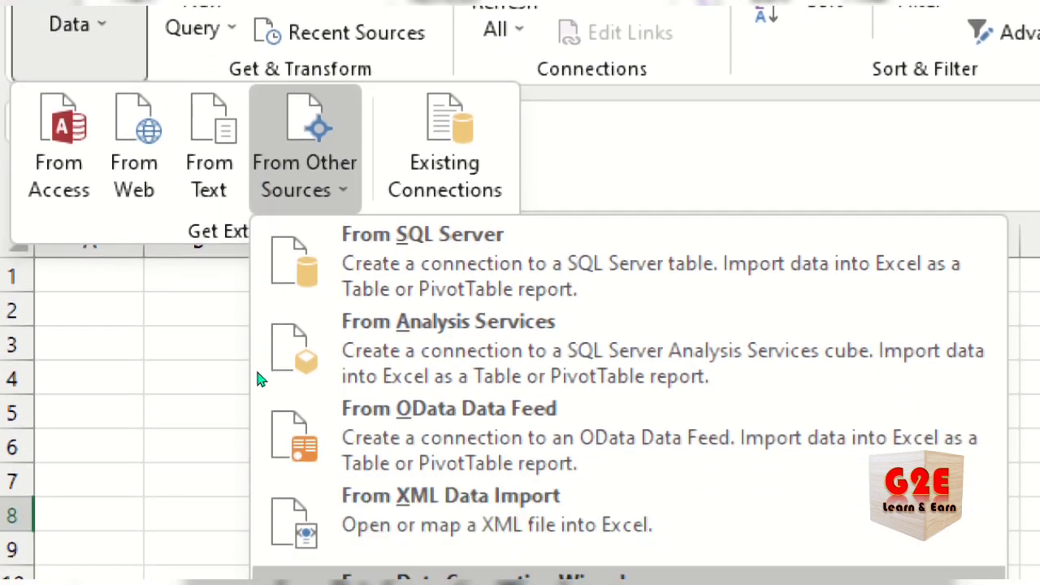
{"action": "key", "text": "Down"}
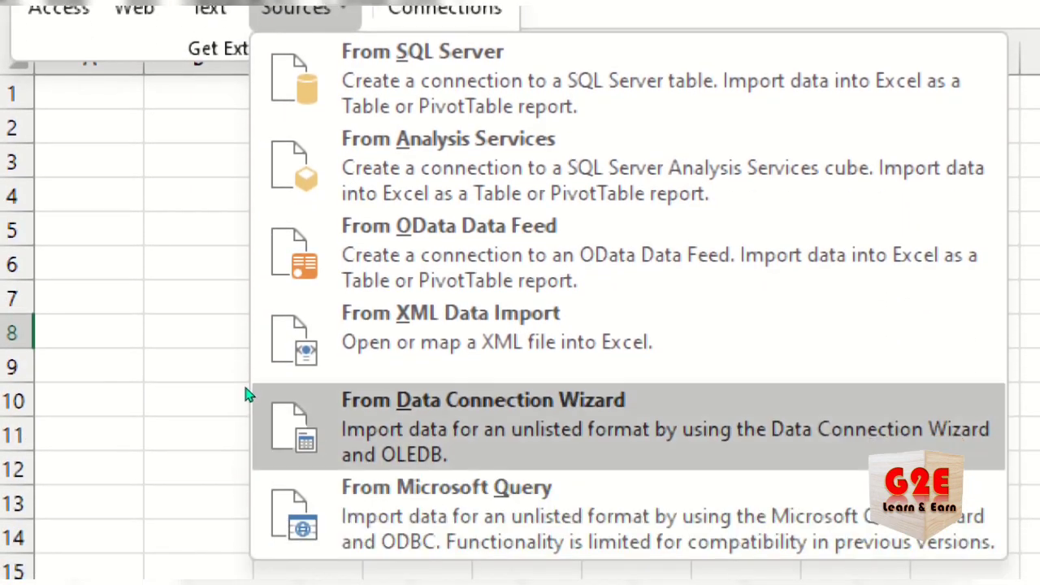
{"action": "key", "text": "Down"}
{"action": "key", "text": "Down"}
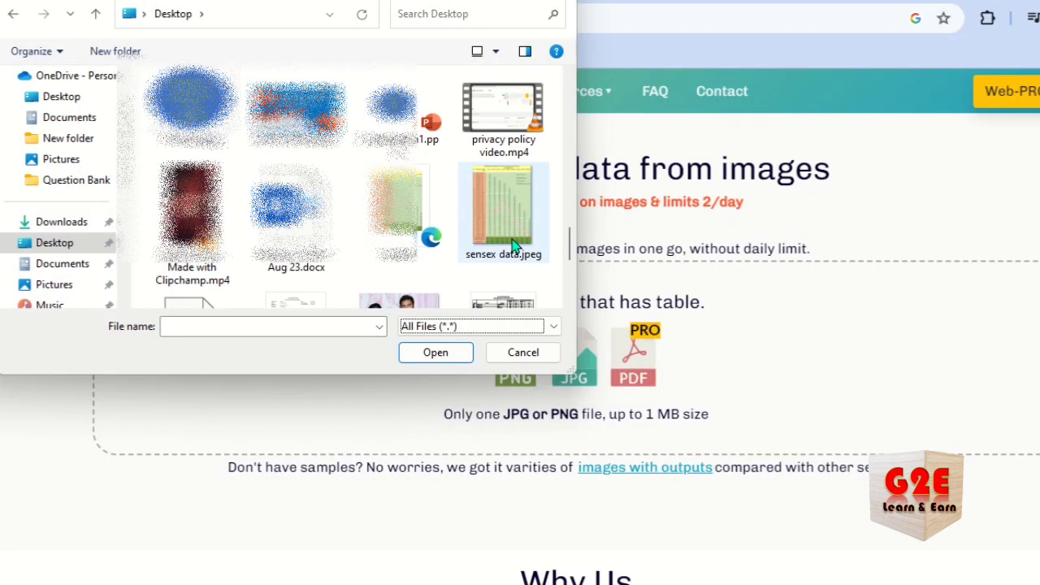
Step: Upload sensex data.jpeg from the Desktop and accept the demo-limit alert
{"action": "left_click", "coordinate": [517, 255]}
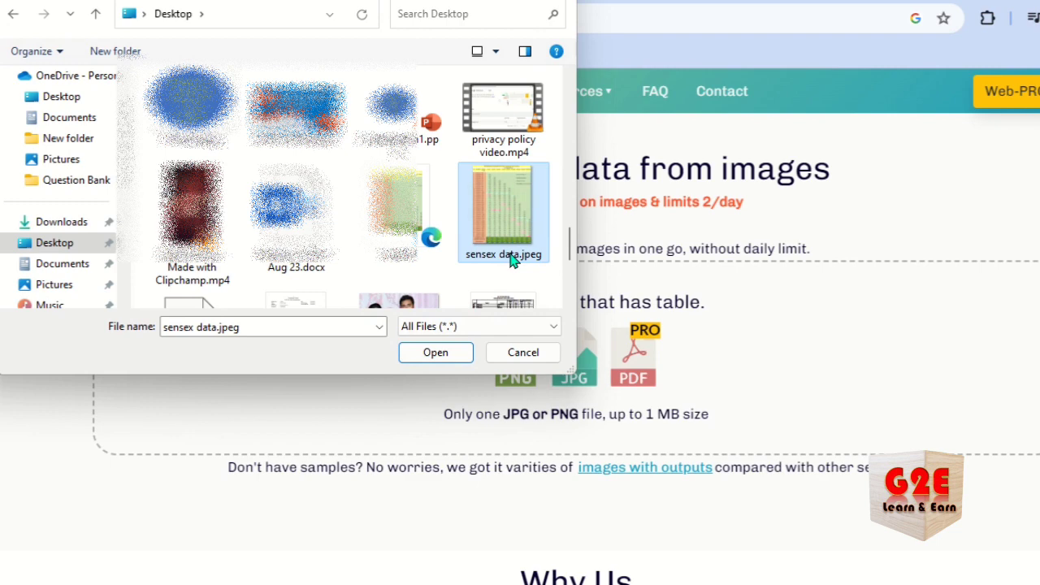
{"action": "mouse_move", "coordinate": [503, 213]}
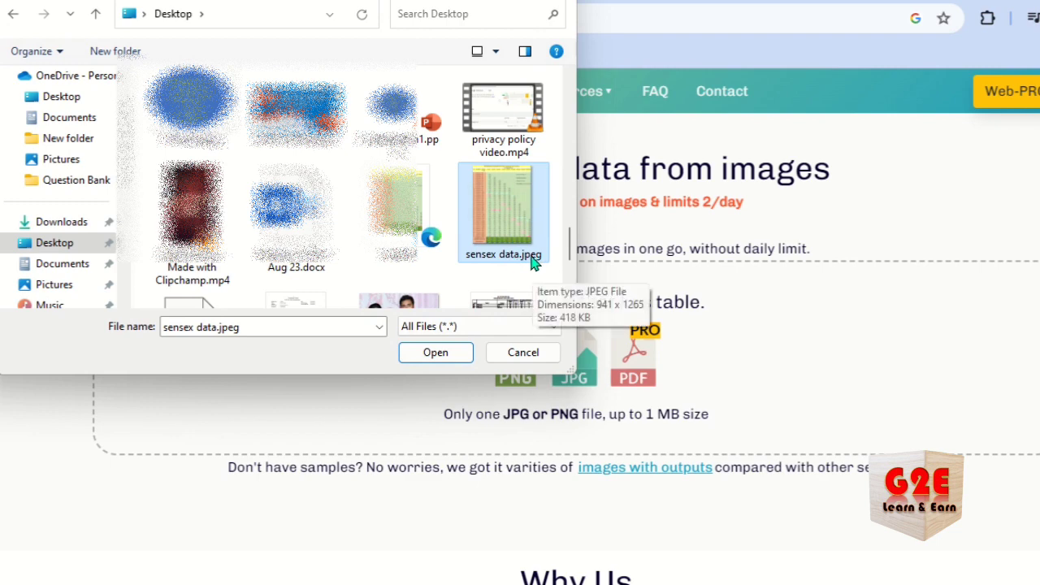
{"action": "left_click", "coordinate": [447, 354]}
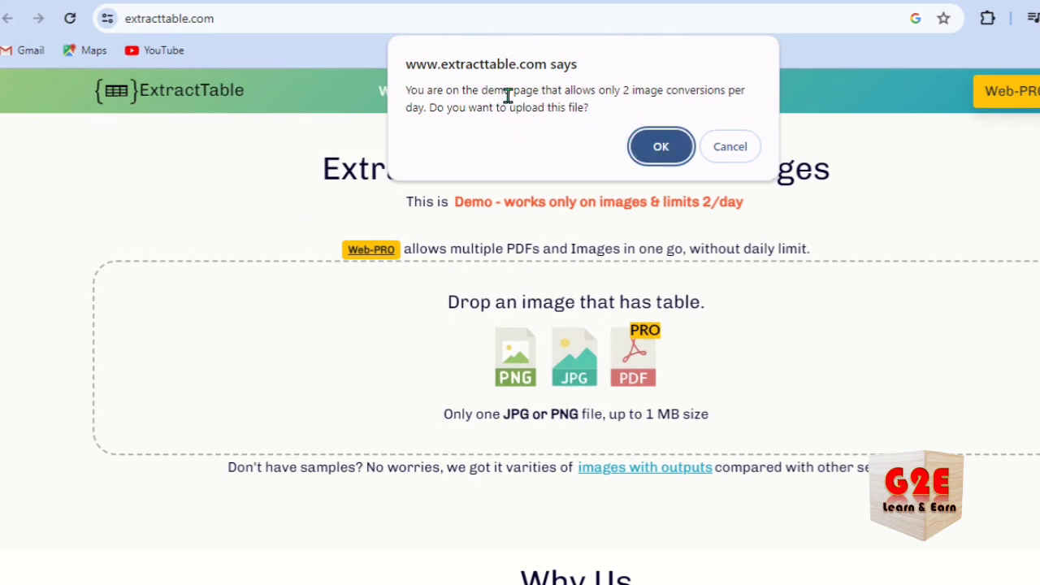
{"action": "left_click", "coordinate": [661, 148]}
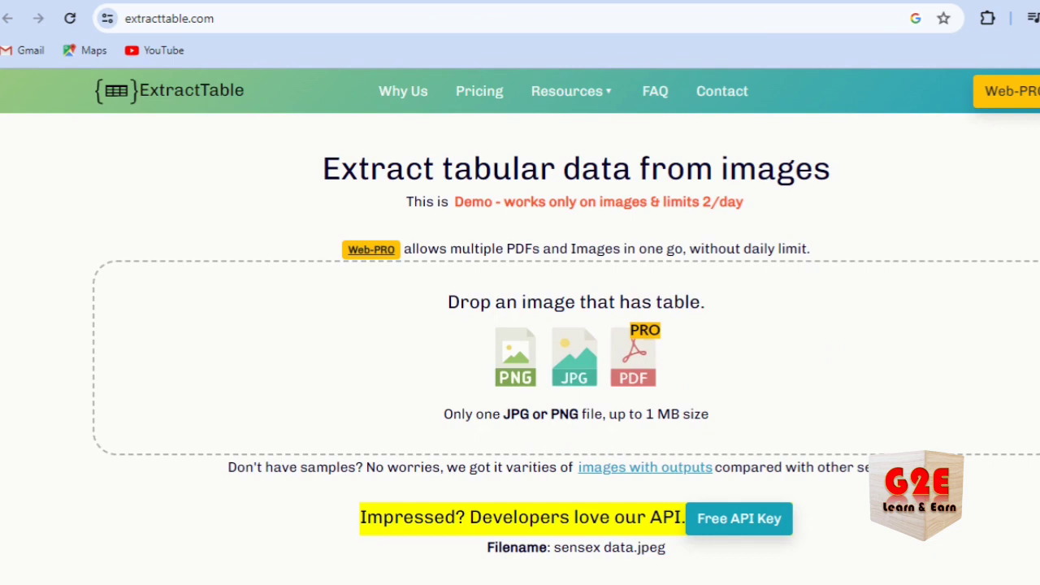
Step: Scroll through the extracted Sensex table results on ExtractTable
{"action": "scroll", "coordinate": [521, 349], "scroll_direction": "down", "scroll_amount": 2}
{"action": "scroll", "coordinate": [520, 349], "scroll_direction": "down", "scroll_amount": 3}
{"action": "scroll", "coordinate": [520, 349], "scroll_direction": "down", "scroll_amount": 1}
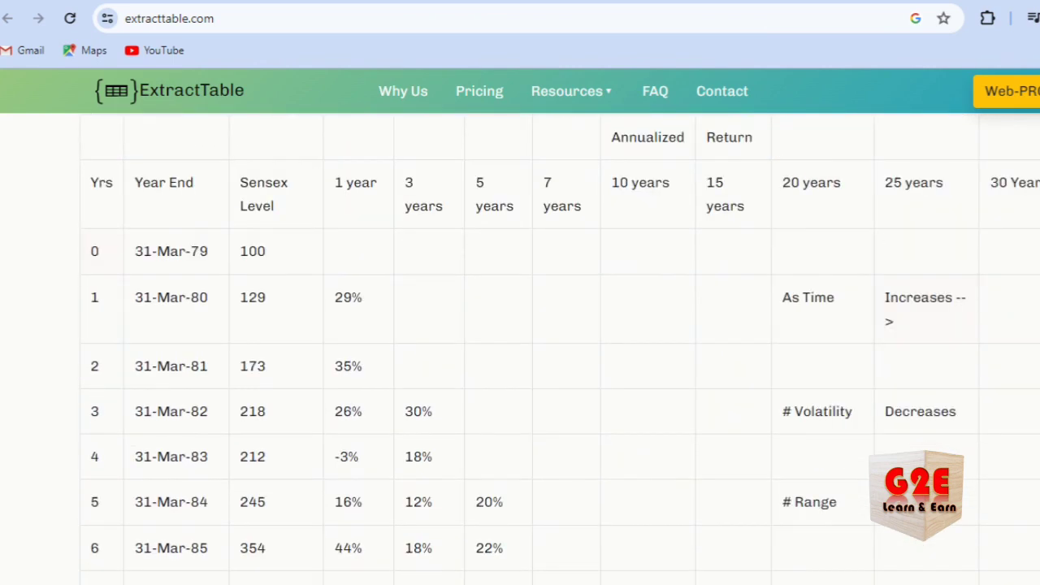
{"action": "scroll", "coordinate": [520, 350], "scroll_direction": "down", "scroll_amount": 1}
{"action": "scroll", "coordinate": [520, 350], "scroll_direction": "down", "scroll_amount": 5}
{"action": "scroll", "coordinate": [521, 350], "scroll_direction": "down", "scroll_amount": 5}
{"action": "scroll", "coordinate": [520, 350], "scroll_direction": "down", "scroll_amount": 10}
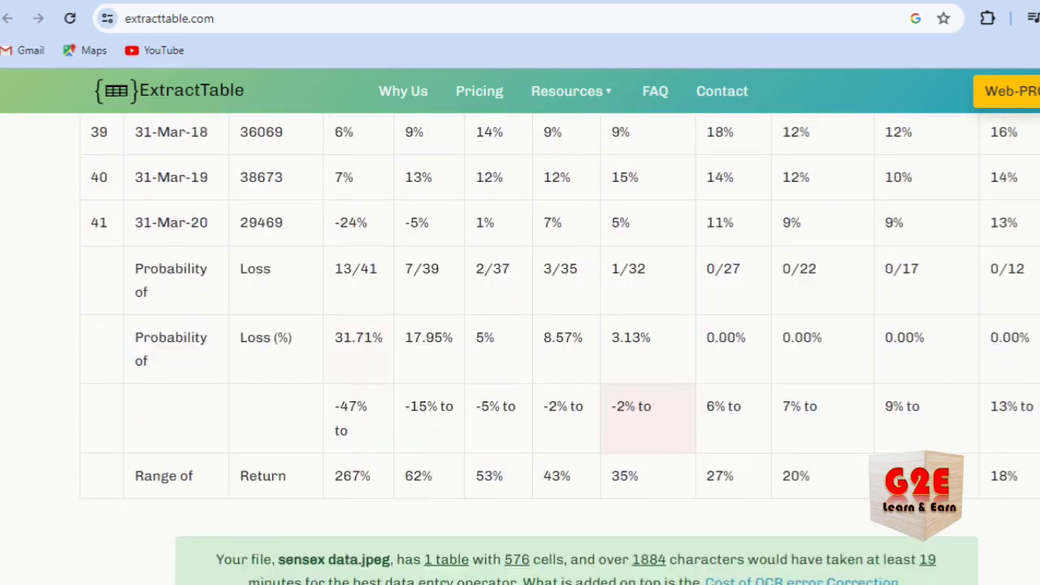
{"action": "scroll", "coordinate": [520, 349], "scroll_direction": "down", "scroll_amount": 8}
{"action": "scroll", "coordinate": [520, 349], "scroll_direction": "up", "scroll_amount": 1}
{"action": "scroll", "coordinate": [520, 349], "scroll_direction": "up", "scroll_amount": 3}
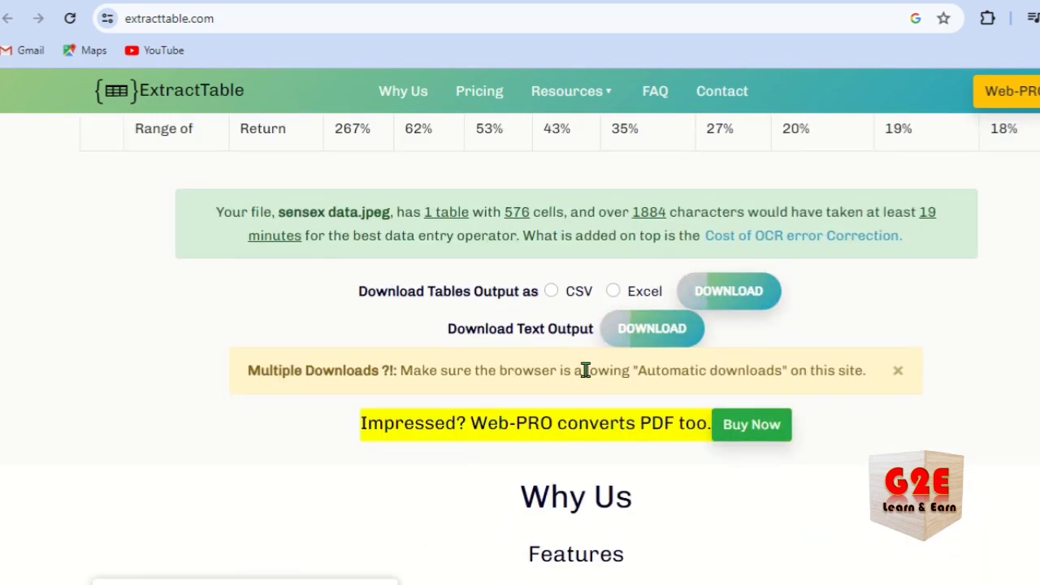
Step: Download the table as an Excel .xlsx file and open it from the downloads list
{"action": "left_click", "coordinate": [614, 292]}
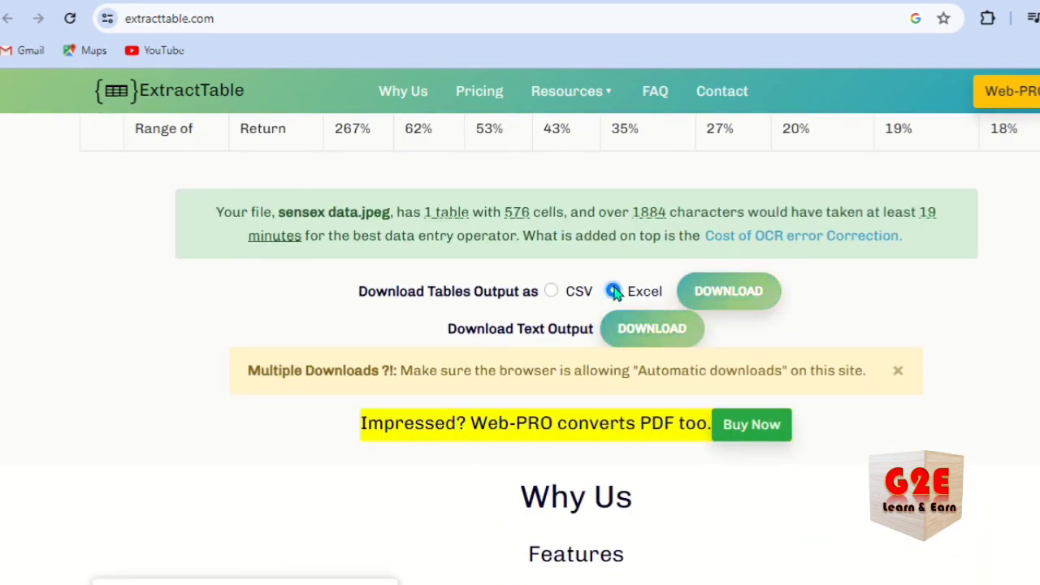
{"action": "left_click", "coordinate": [727, 293]}
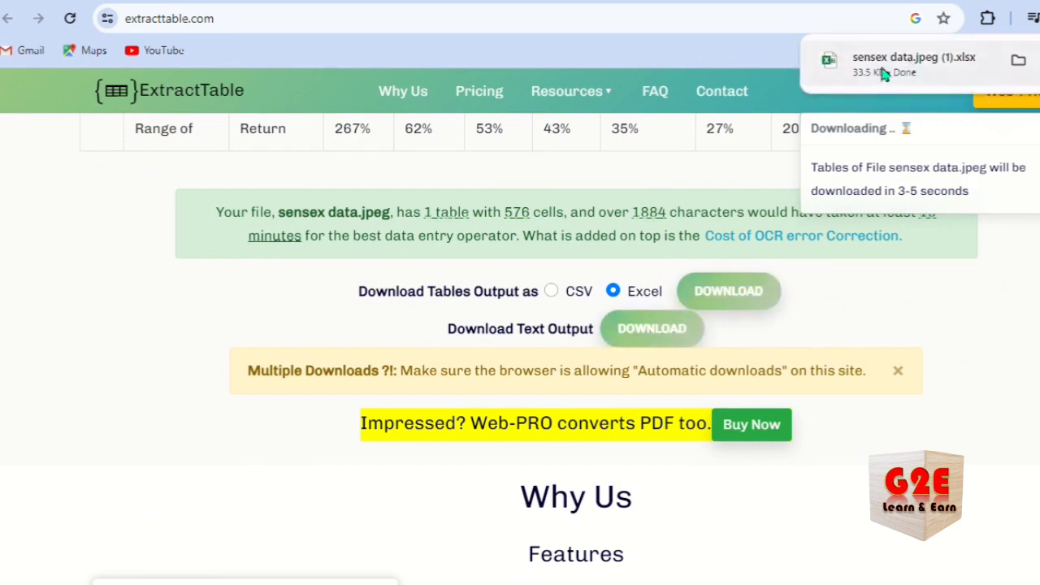
{"action": "left_click", "coordinate": [886, 65]}
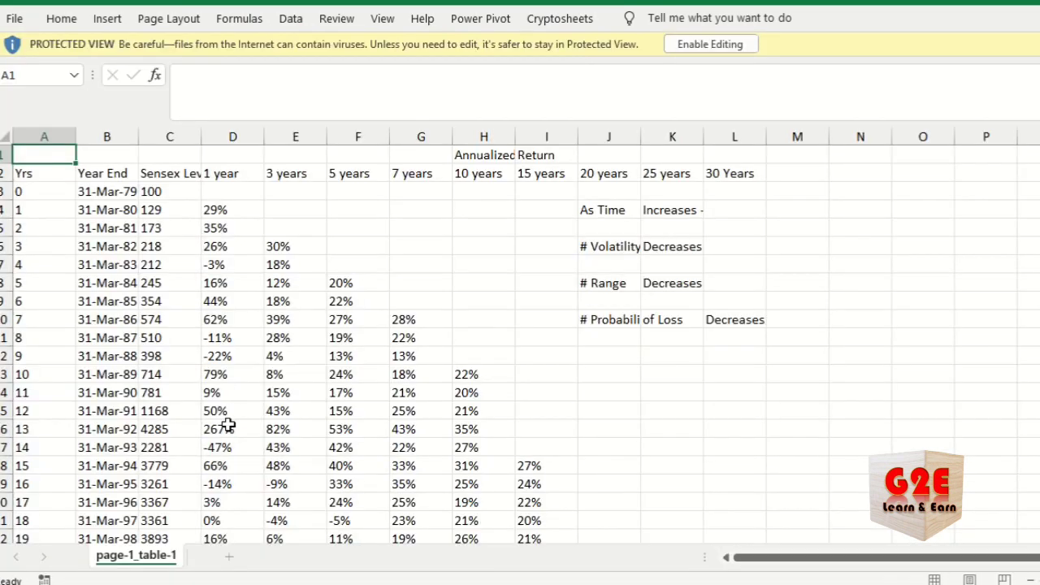
Step: Inspect converted values in cells across the Sensex table, ending on H15
{"action": "left_click", "coordinate": [152, 228]}
{"action": "left_click", "coordinate": [358, 319]}
{"action": "left_click_drag", "start_coordinate": [393, 444], "coordinate": [346, 447]}
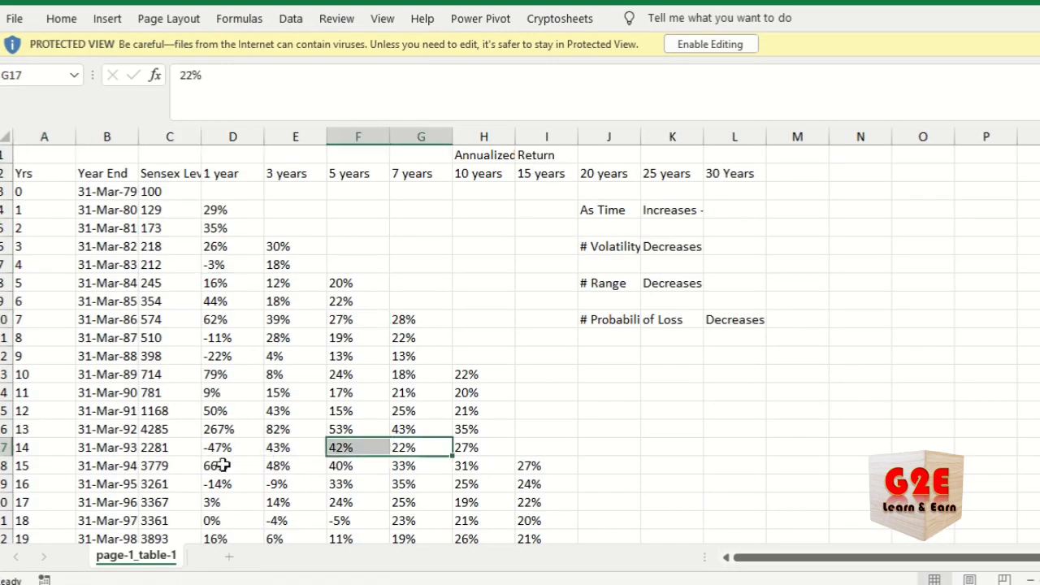
{"action": "left_click", "coordinate": [216, 463]}
{"action": "key", "text": "ctrl+Up"}
{"action": "left_click", "coordinate": [529, 425]}
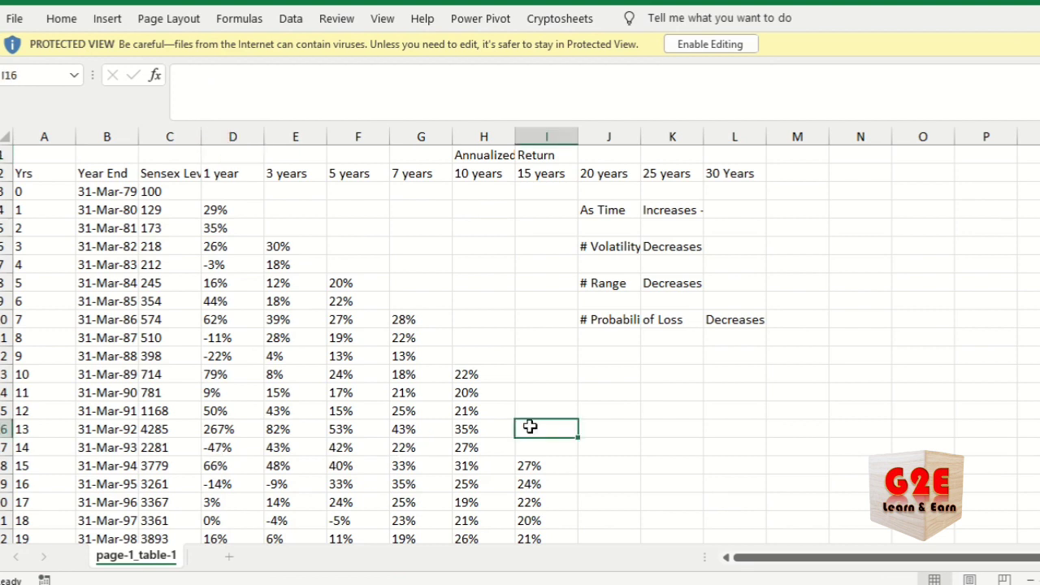
{"action": "left_click", "coordinate": [473, 411]}
{"action": "left_click", "coordinate": [540, 416]}
{"action": "left_click", "coordinate": [486, 413]}
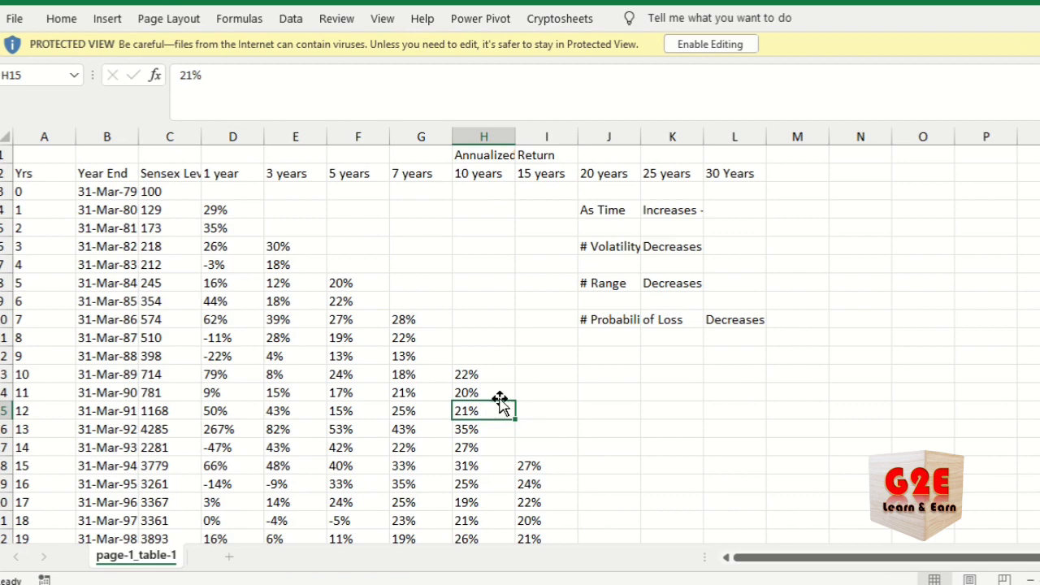
Step: Enable editing, enter test value 41 in H15, undo it, then close Excel to the desktop
{"action": "left_click", "coordinate": [720, 43]}
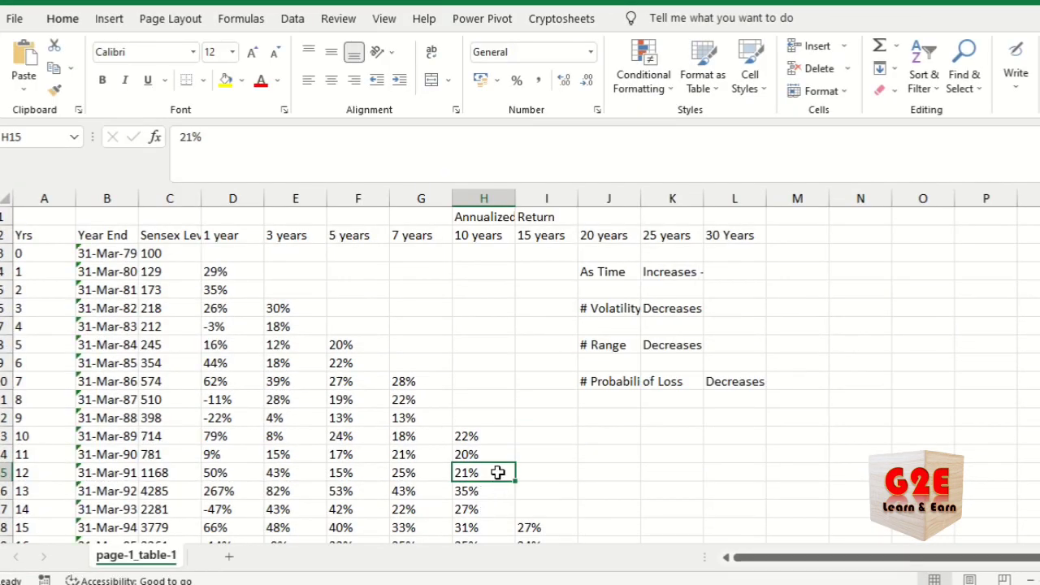
{"action": "type", "text": "41"}
{"action": "left_click", "coordinate": [551, 495]}
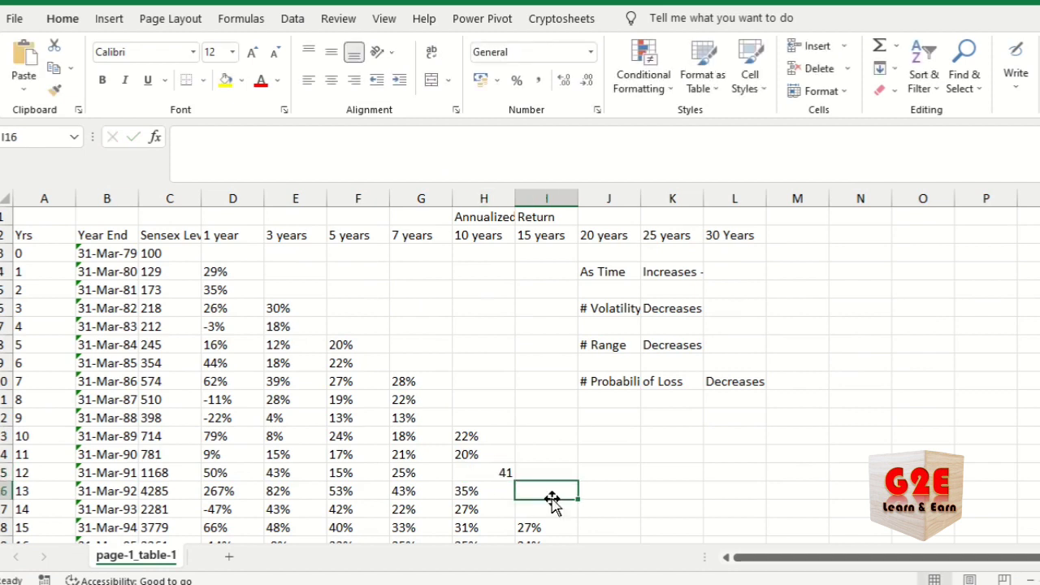
{"action": "left_click", "coordinate": [503, 475]}
{"action": "key", "text": "ctrl+z"}
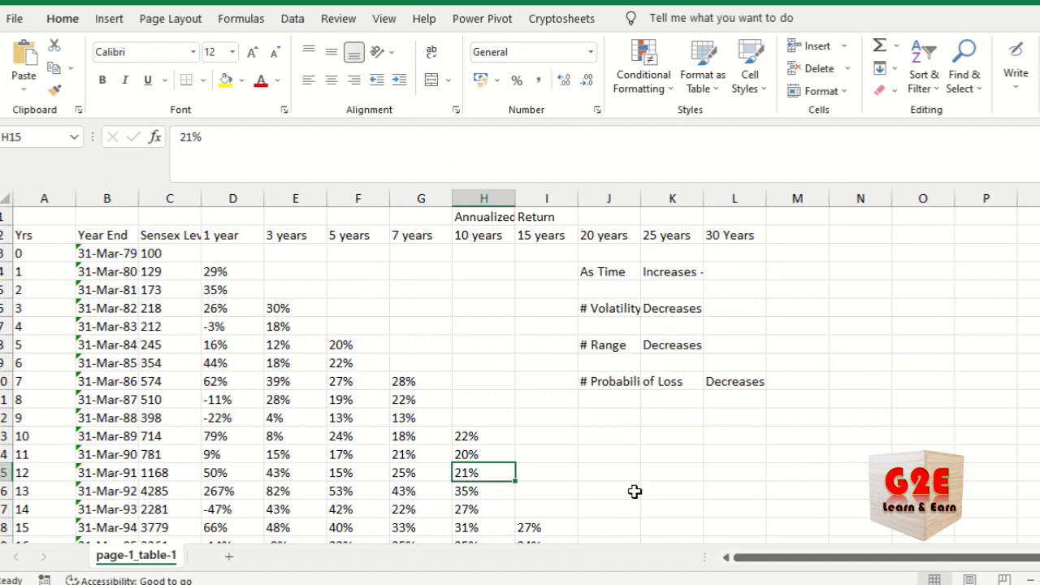
{"action": "key", "text": "super+d"}
{"action": "key", "text": "super+d"}
{"action": "key", "text": "super+d"}
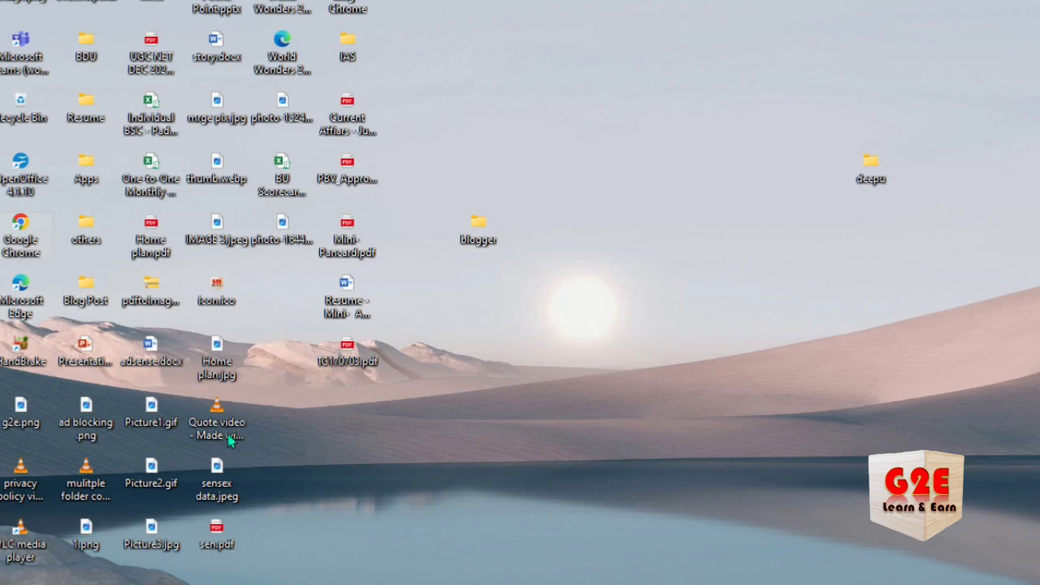